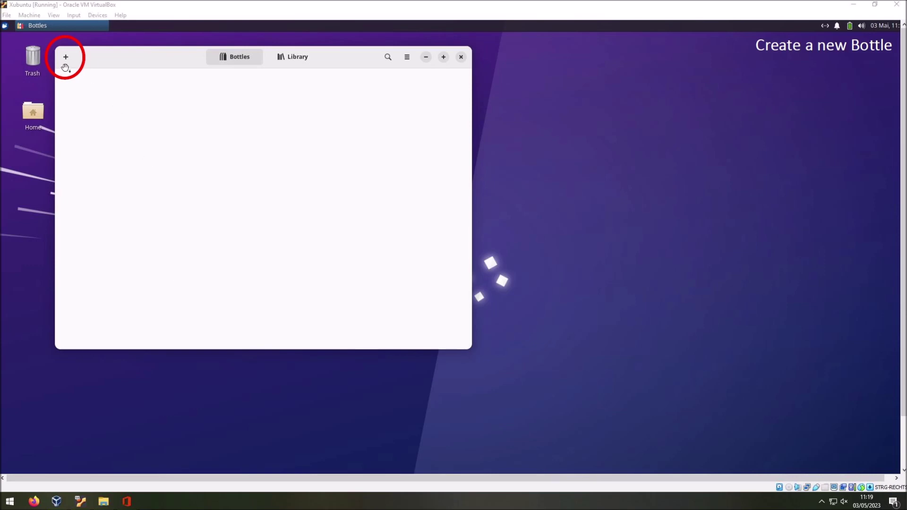
Step: Add a new bottle named CrypTool2 using the Application environment
{"action": "left_click", "coordinate": [65, 67]}
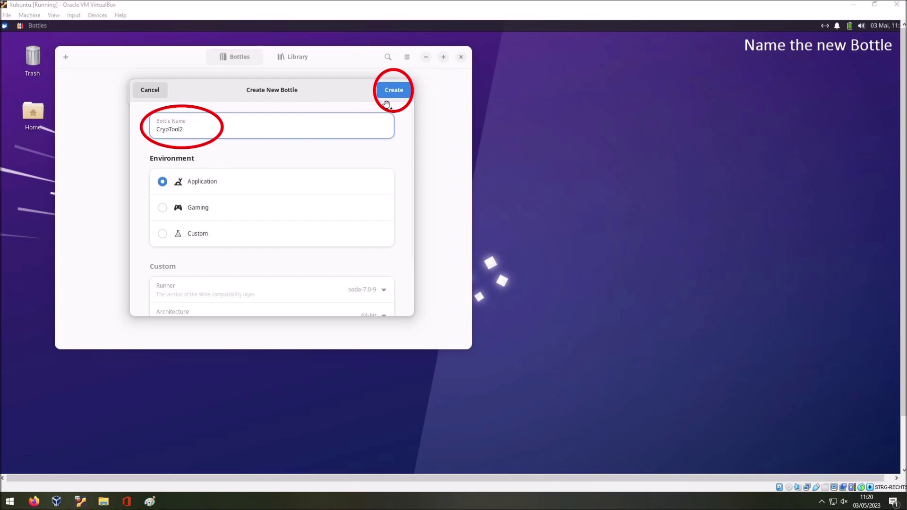
{"action": "left_click", "coordinate": [387, 102]}
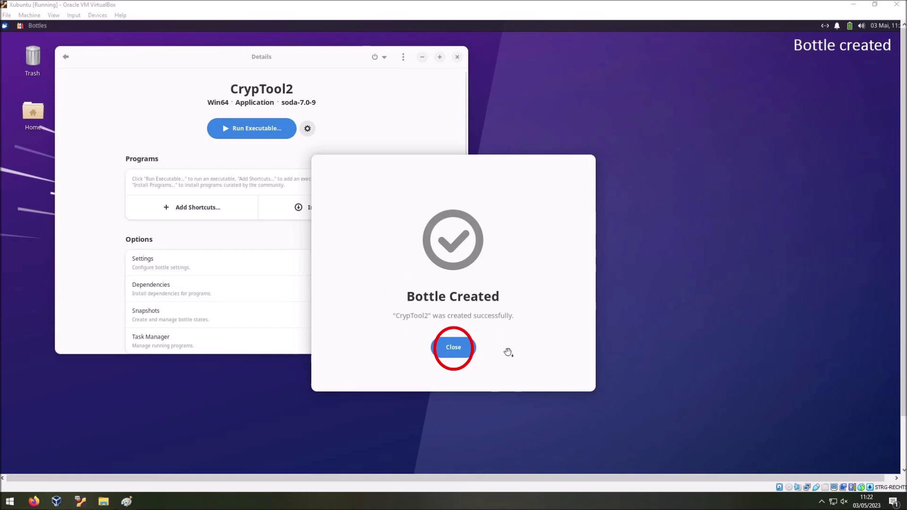
Step: Dismiss the confirmation and set the CrypTool2 bottle's runner to sys-wine-8.0, leaving DXVK off
{"action": "key", "text": "Return"}
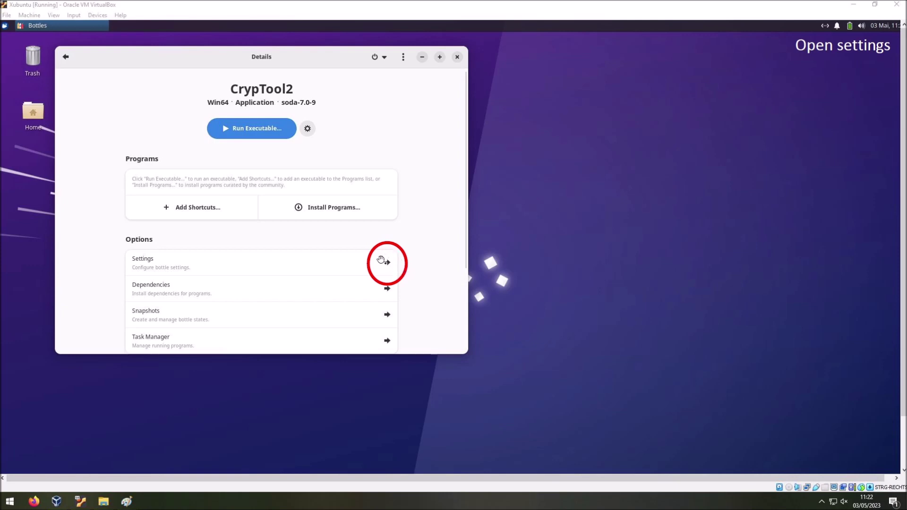
{"action": "left_click", "coordinate": [419, 270]}
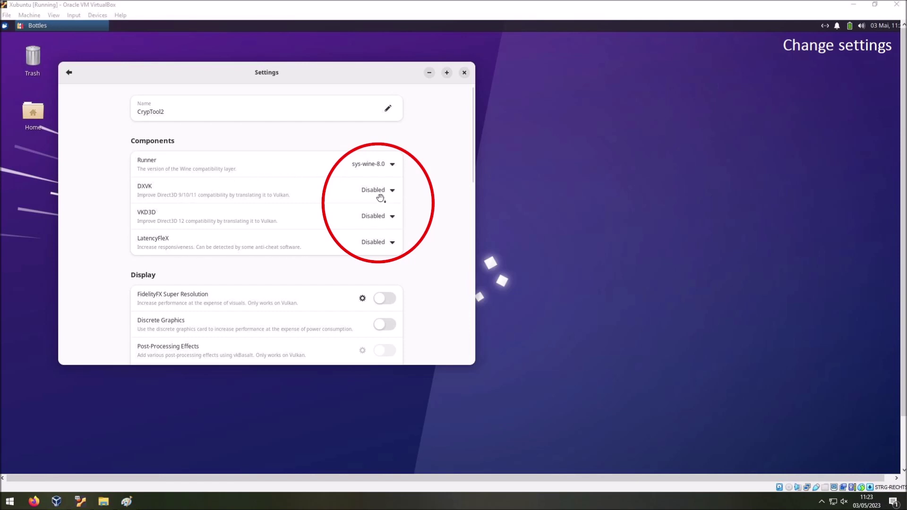
{"action": "scroll", "coordinate": [408, 271], "scroll_direction": "down", "scroll_amount": 5}
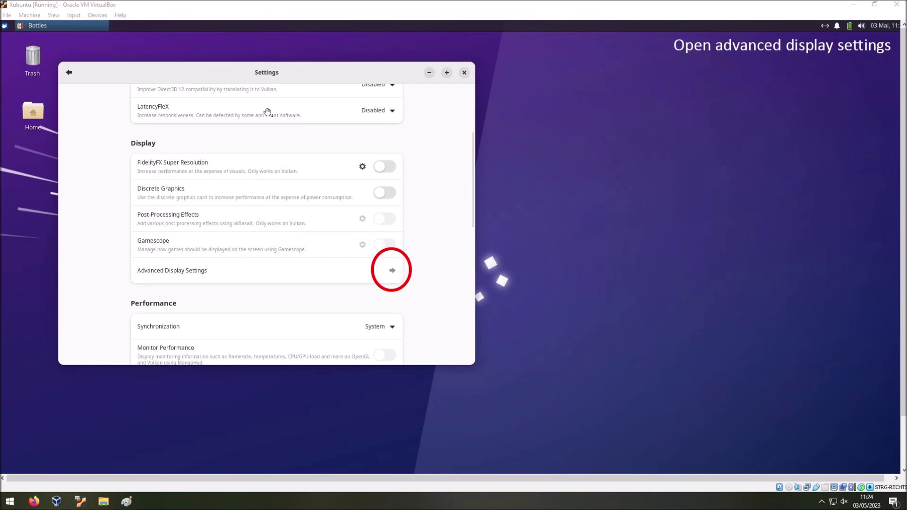
Step: Turn on Virtual Desktop for CrypTool2, then bring up the executable picker
{"action": "left_click", "coordinate": [401, 281]}
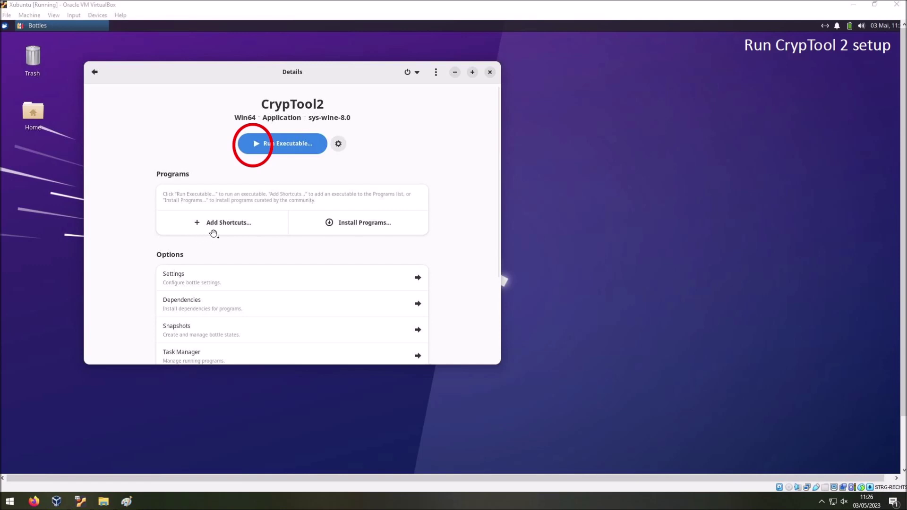
{"action": "left_click", "coordinate": [259, 153]}
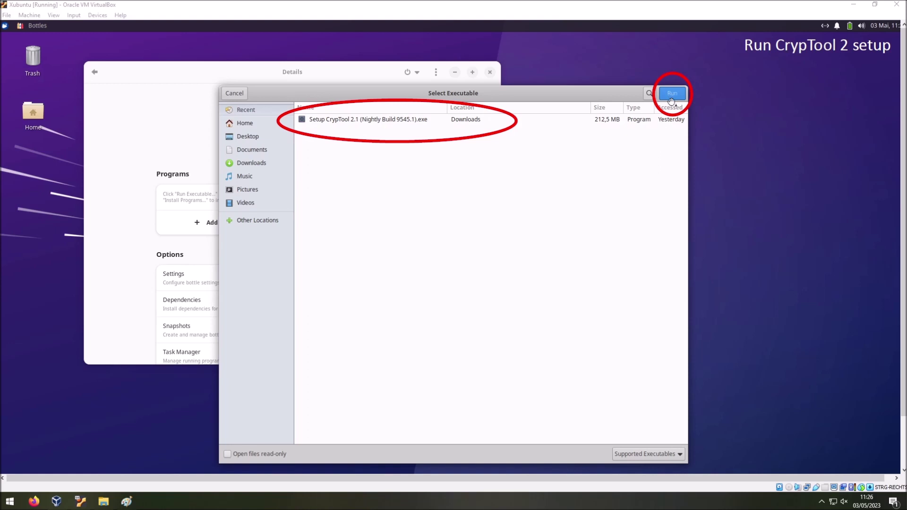
Step: Run 'Setup CrypTool 2.1 (Nightly Build 9545.1).exe' in the bottle, choosing English as installer language
{"action": "key", "text": "Return"}
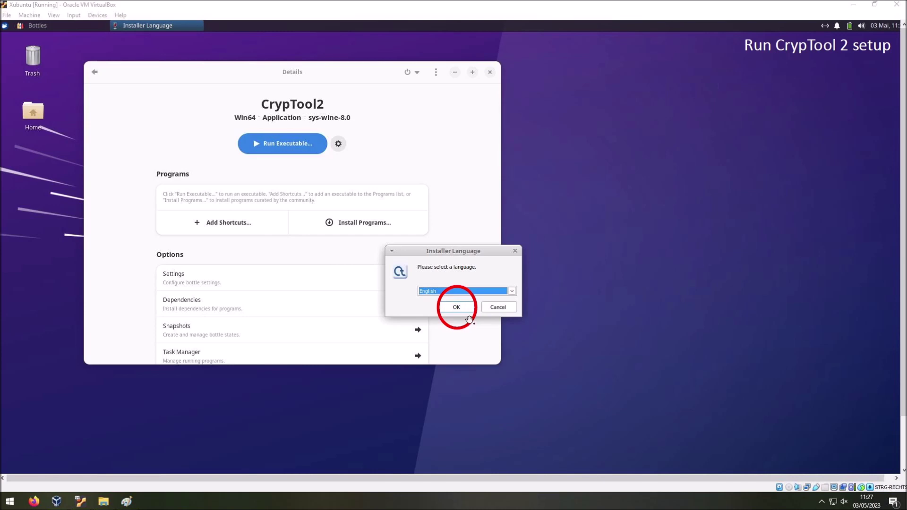
{"action": "left_click", "coordinate": [468, 312]}
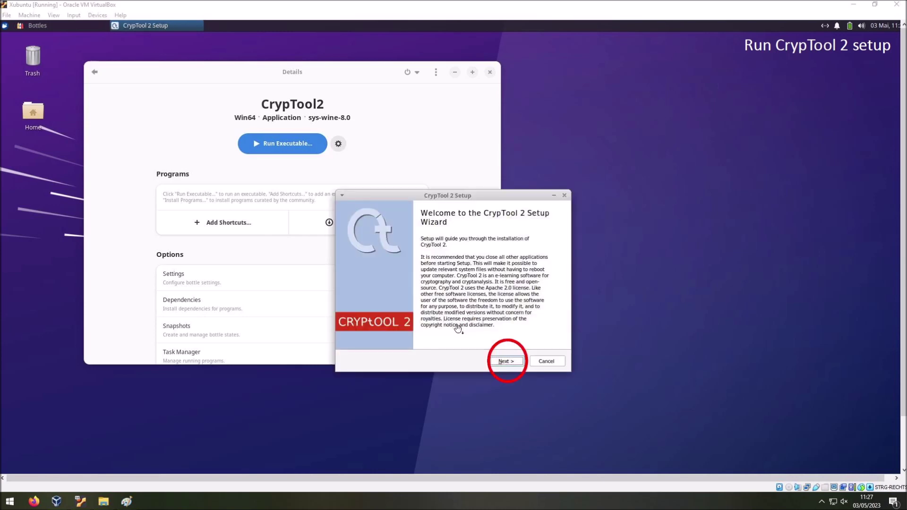
Step: Install CrypTool 2 to the default Program Files location and launch it when setup finishes
{"action": "left_click", "coordinate": [502, 362]}
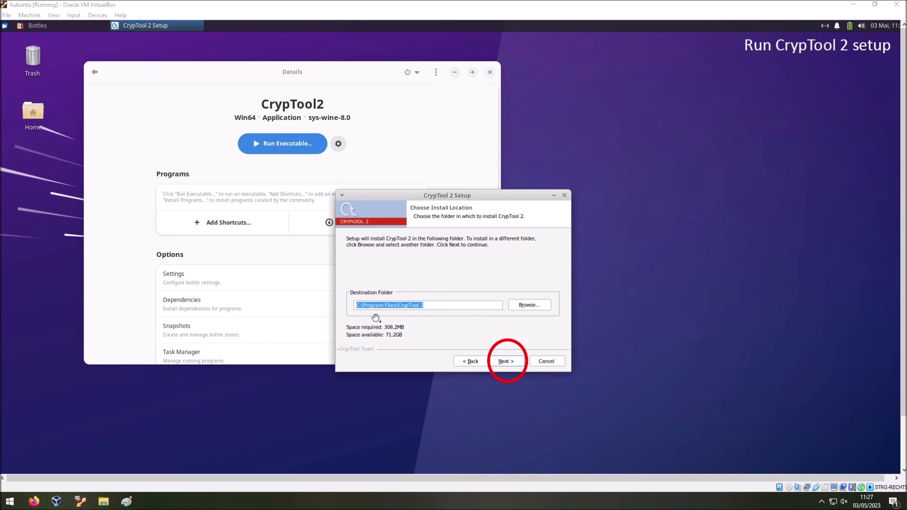
{"action": "key", "text": "Return"}
{"action": "left_click", "coordinate": [509, 363]}
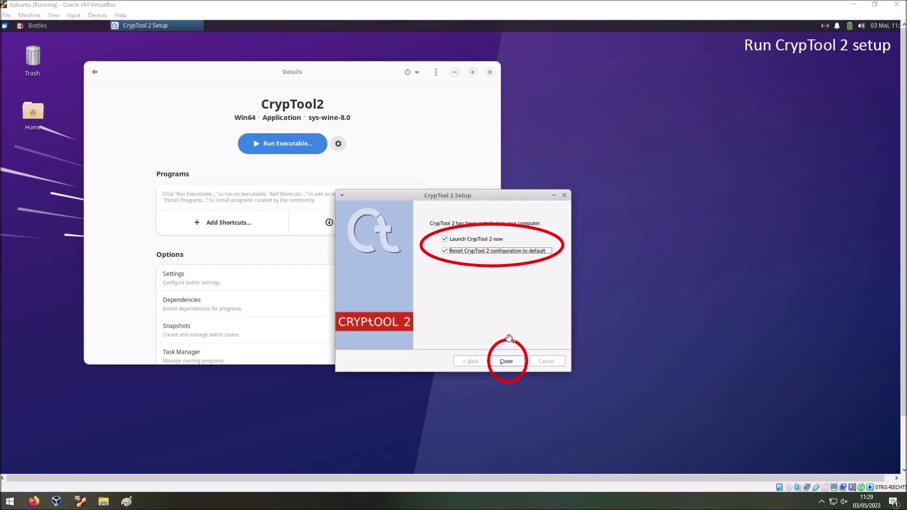
{"action": "left_click", "coordinate": [505, 361]}
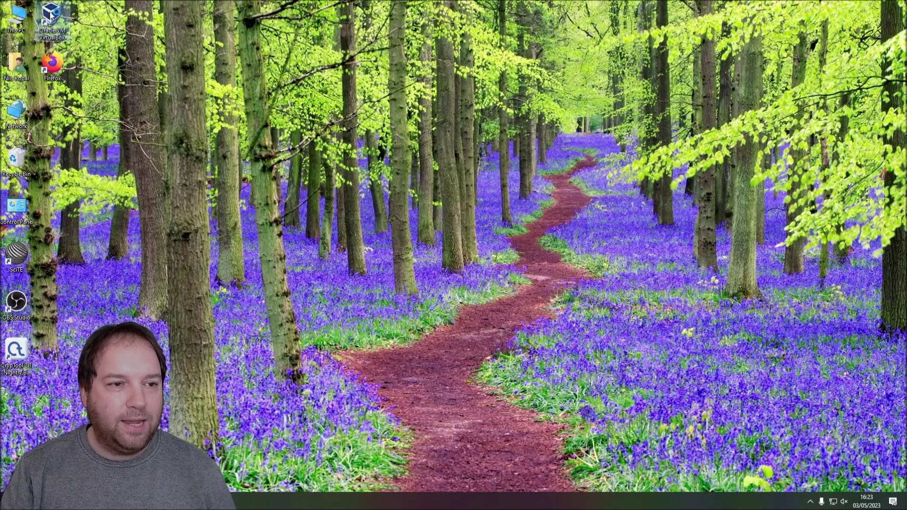
Step: After CrypTool 2 starts, close the VM and select the VirtualBox shortcut on the host desktop
{"action": "left_click", "coordinate": [52, 19]}
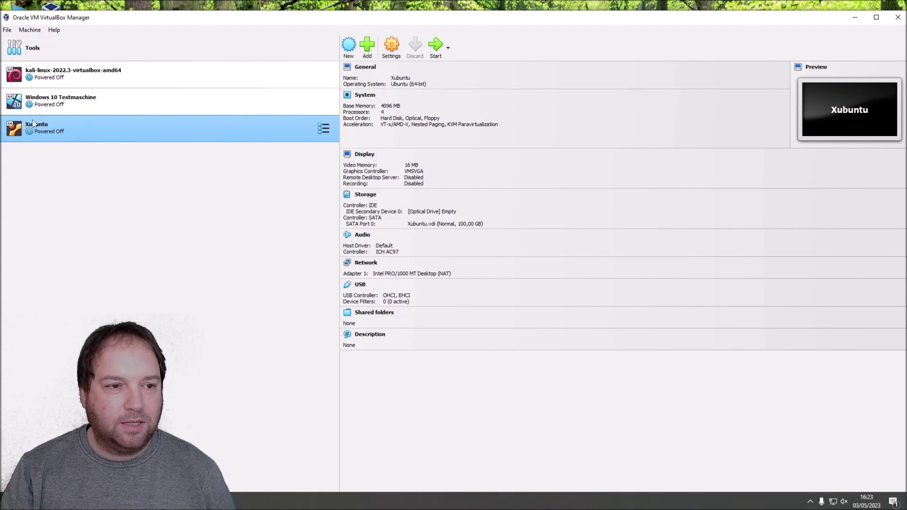
Step: Boot and log into the Xubuntu VM, launch Bottles, and open the CrypTool 2 bottle's details
{"action": "left_click", "coordinate": [431, 49]}
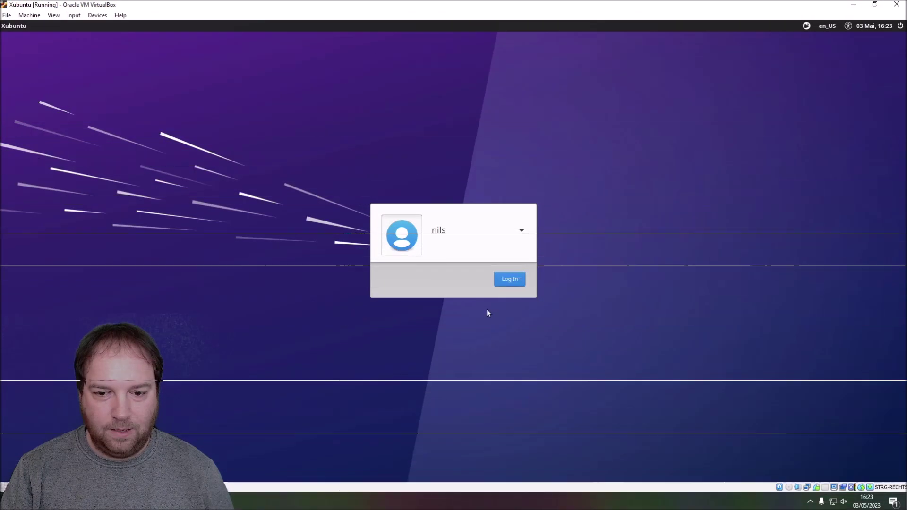
{"action": "left_click", "coordinate": [505, 281]}
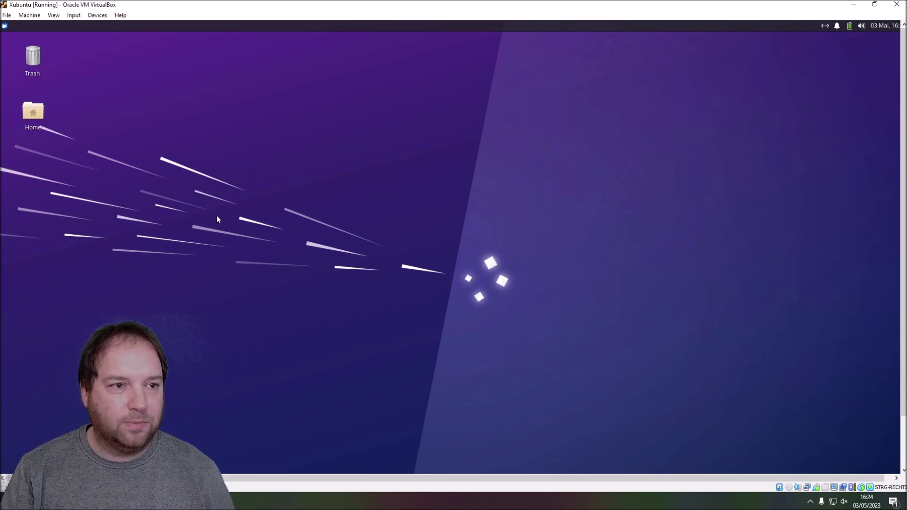
{"action": "left_click", "coordinate": [5, 26]}
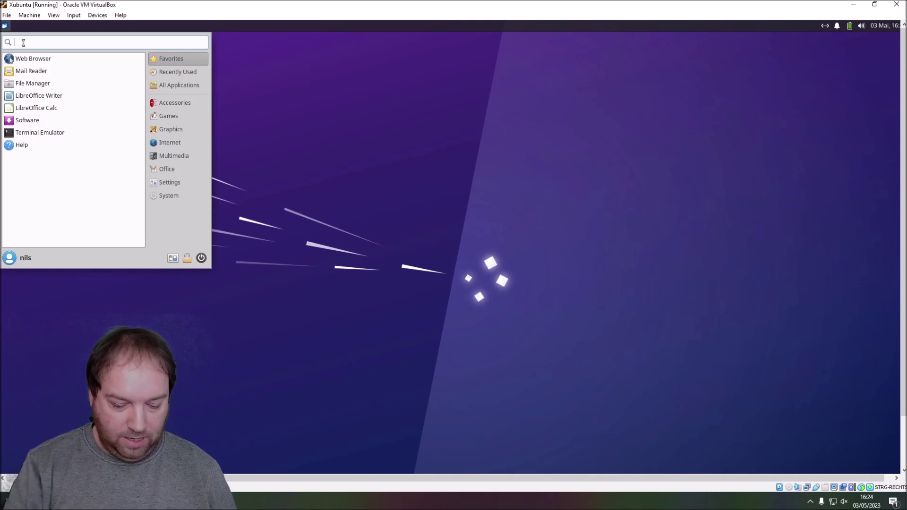
{"action": "type", "text": "bottle"}
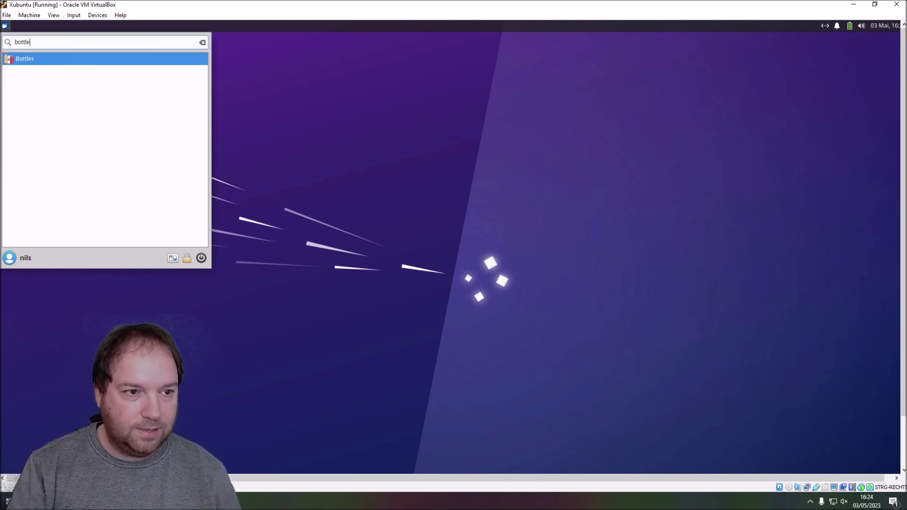
{"action": "type", "text": "s"}
{"action": "key", "text": "Return"}
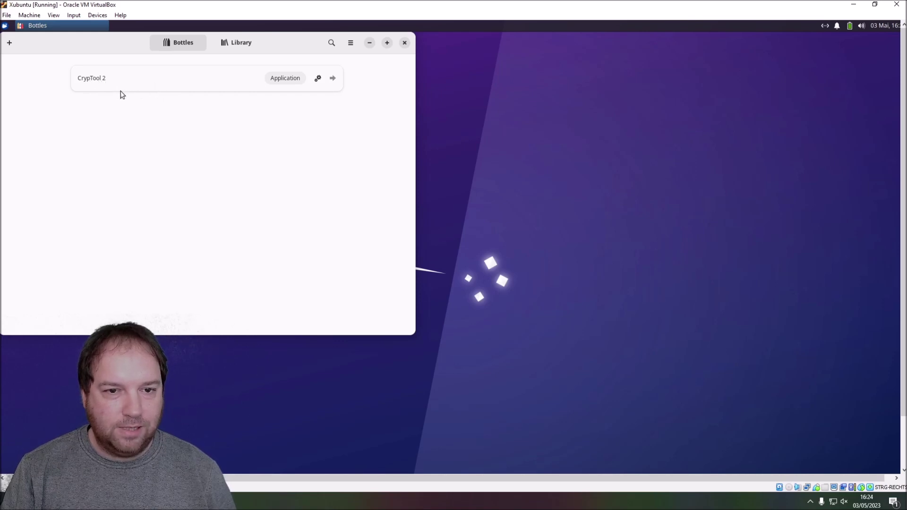
{"action": "left_click", "coordinate": [204, 80]}
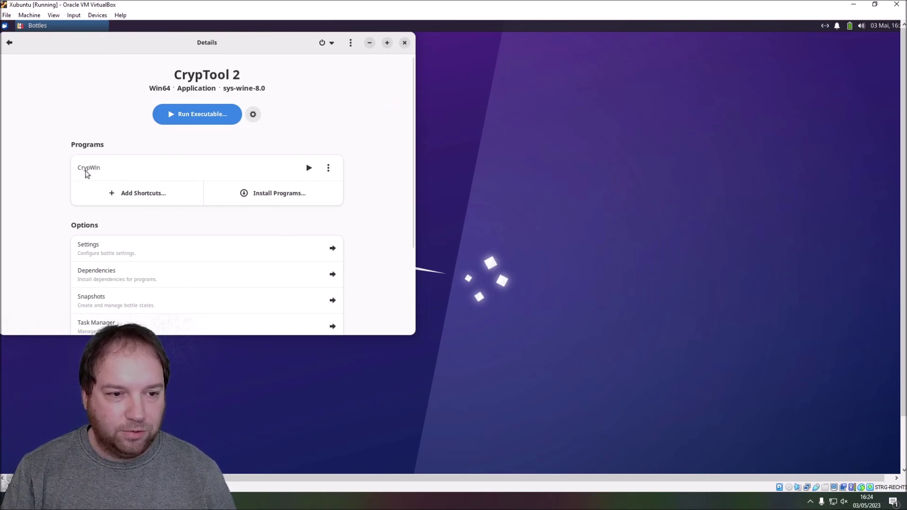
Step: Launch CrypWin from the bottle's Programs list to reach the CrypTool 2.1 Startcenter
{"action": "left_click", "coordinate": [309, 169]}
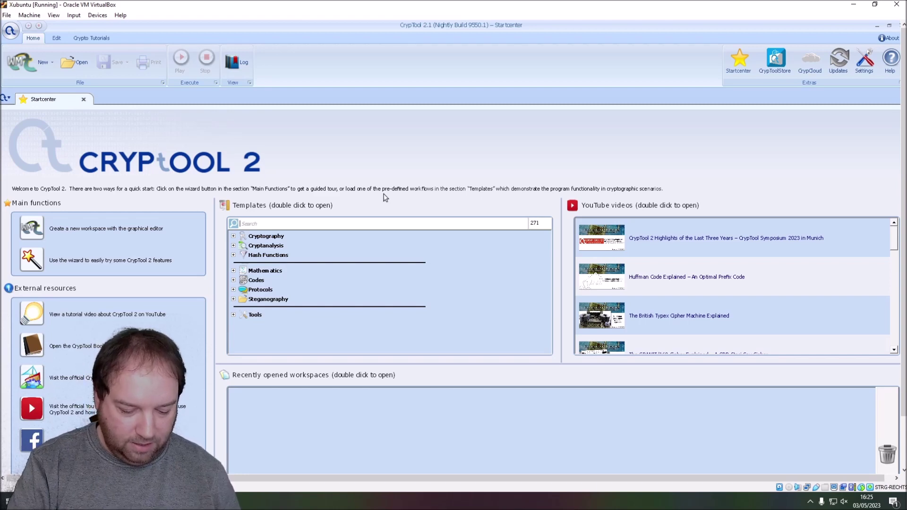
Step: Filter templates by 'vig', open Vigenère Analysis, and maximize the Vigenère Analyzer component
{"action": "type", "text": "vig"}
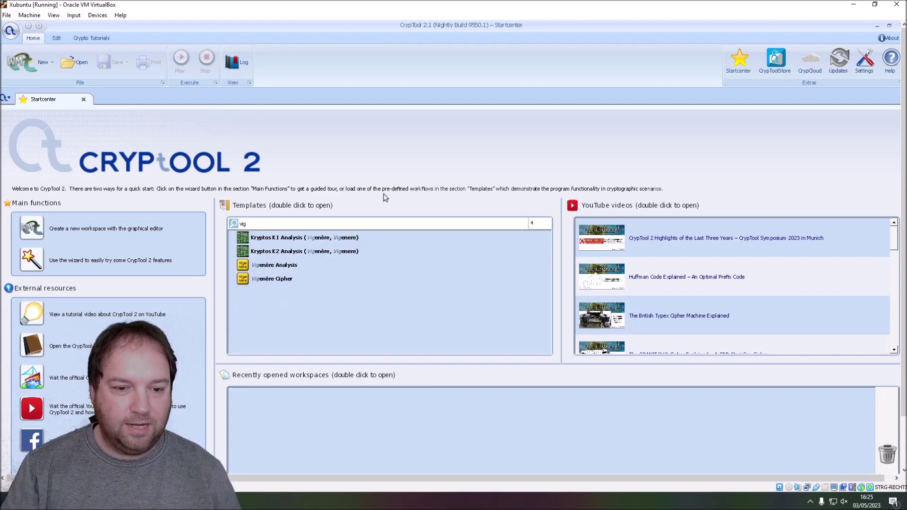
{"action": "double_click", "coordinate": [269, 265]}
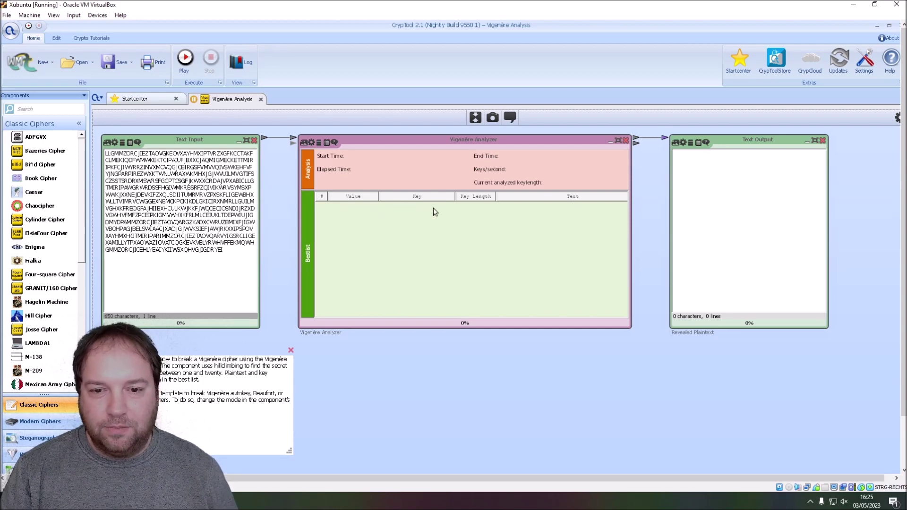
{"action": "double_click", "coordinate": [469, 140]}
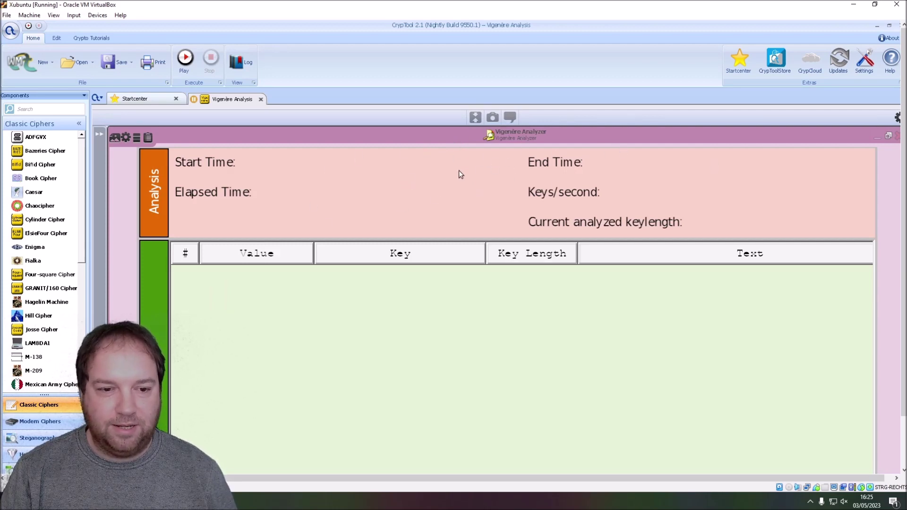
{"action": "left_click", "coordinate": [188, 60]}
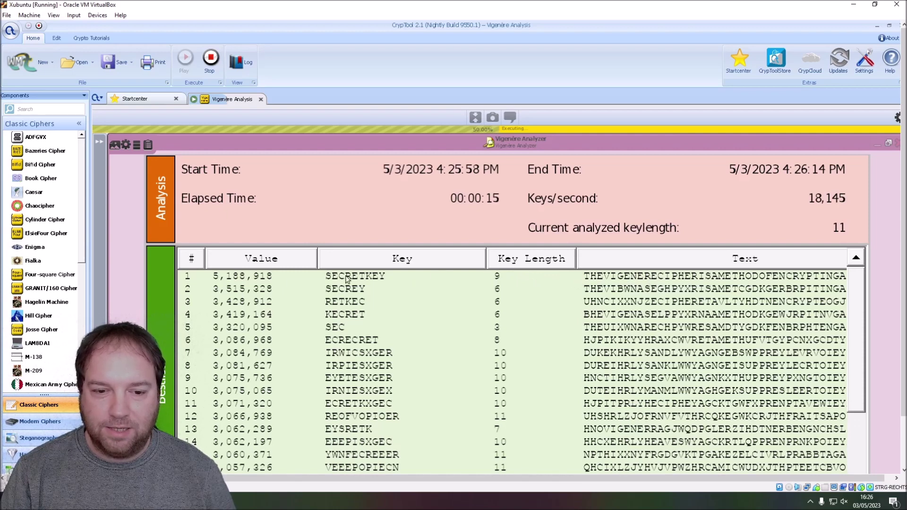
{"action": "left_click", "coordinate": [211, 66]}
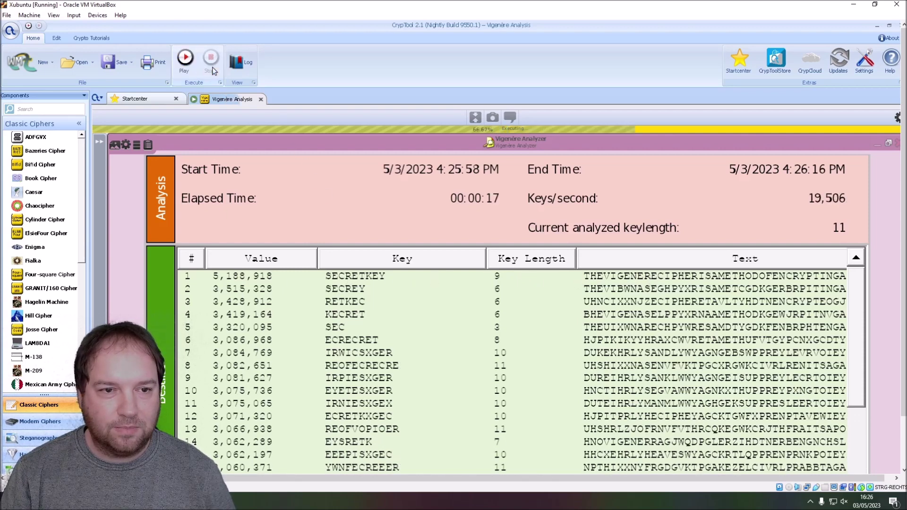
{"action": "left_click", "coordinate": [261, 99]}
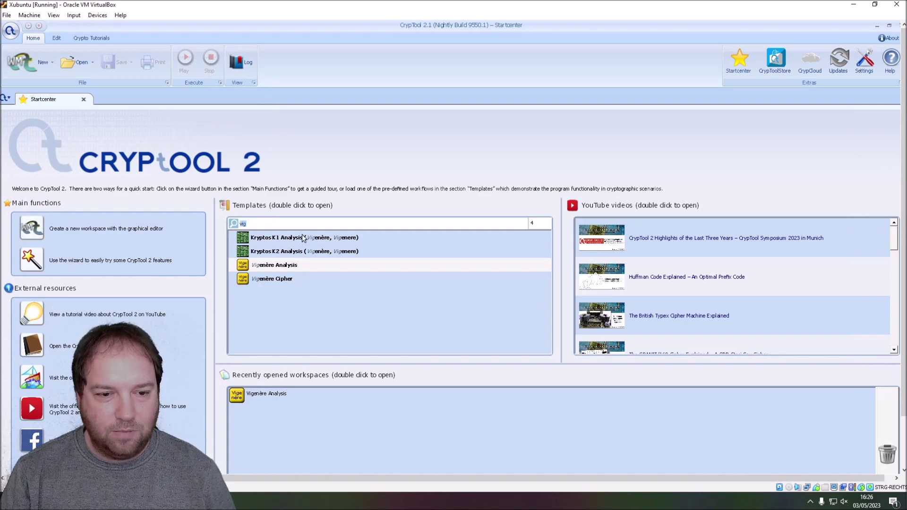
Step: Search the templates for 'key' and open AES Analysis Using Entropy (1)
{"action": "mouse_move", "coordinate": [308, 239]}
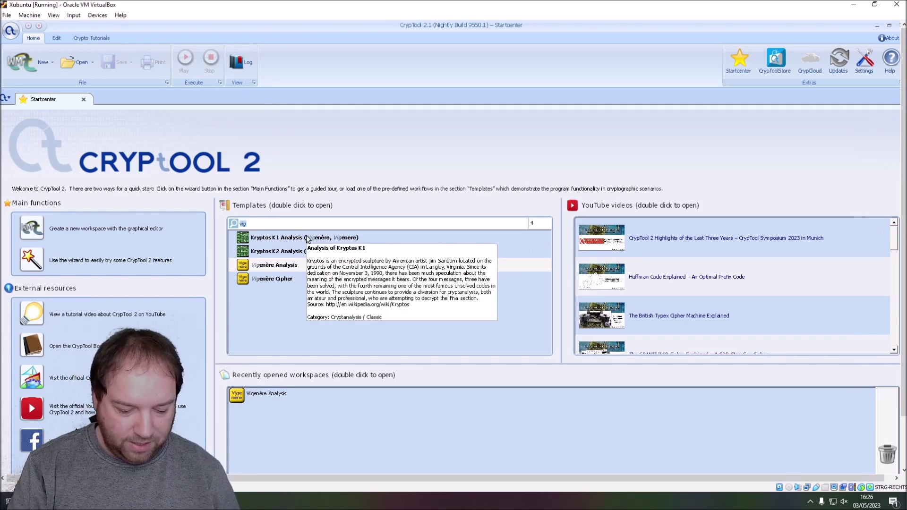
{"action": "key", "text": "BackSpace"}
{"action": "key", "text": "BackSpace"}
{"action": "key", "text": "BackSpace"}
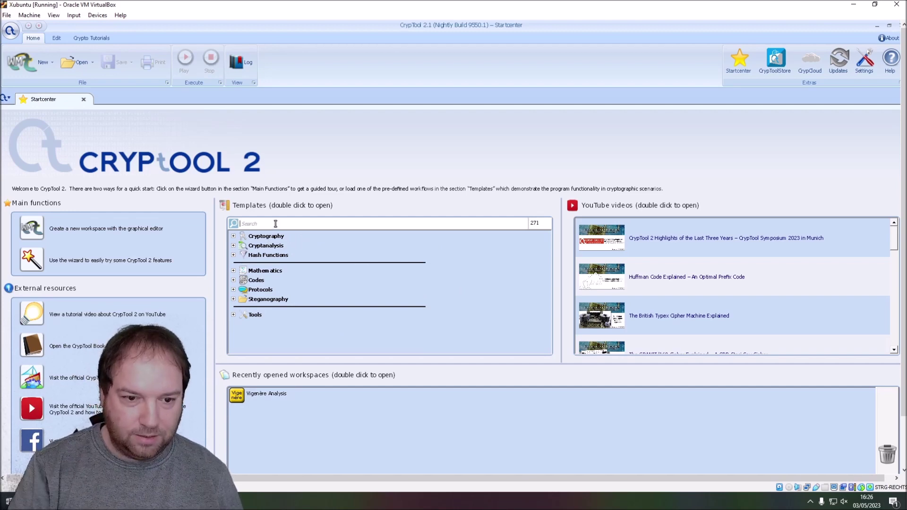
{"action": "type", "text": "key"}
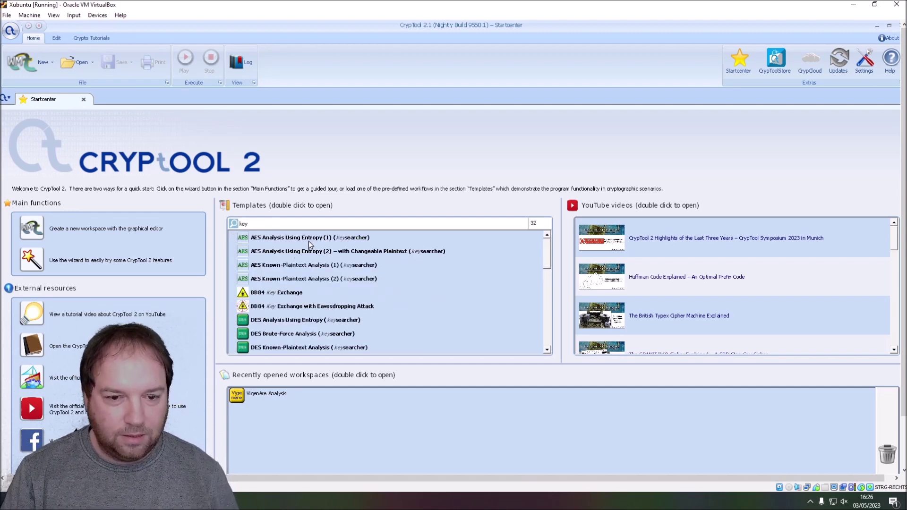
{"action": "double_click", "coordinate": [311, 239]}
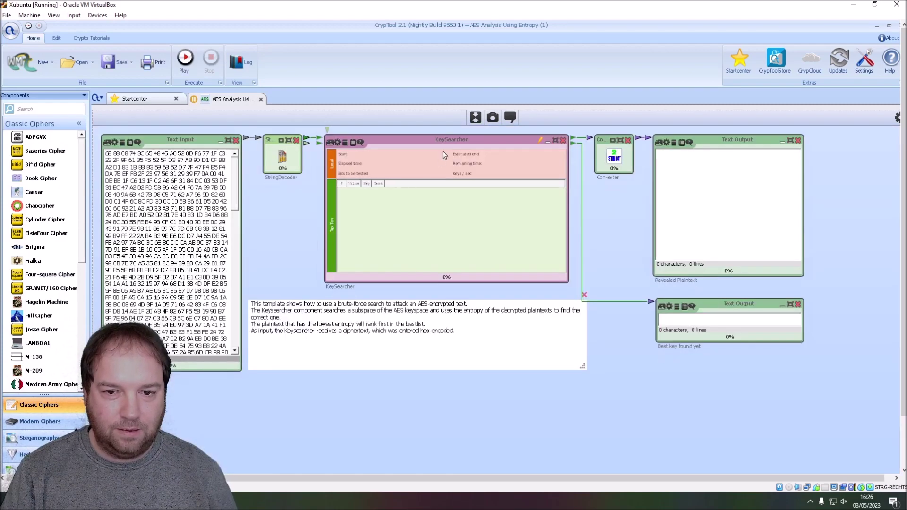
Step: Set the KeySearcher's CoresUsed to 4 and enlarge it to fill the workspace
{"action": "left_click", "coordinate": [443, 152]}
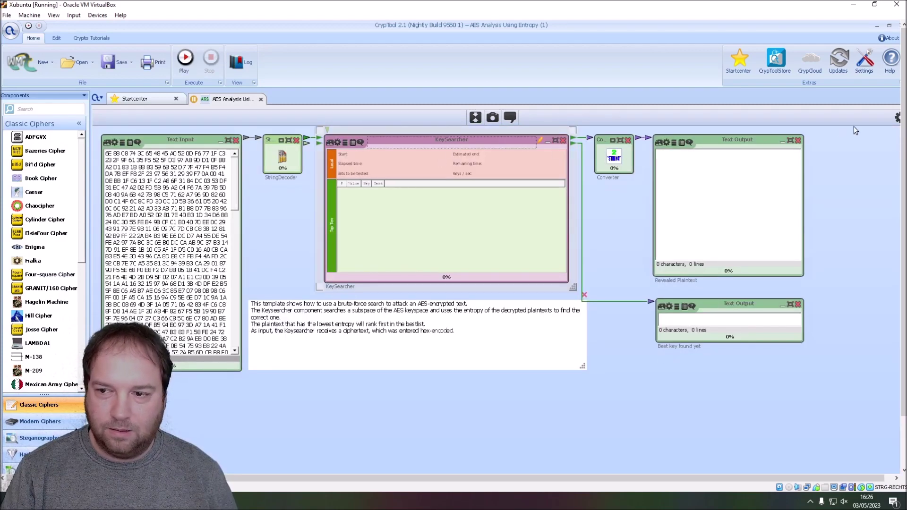
{"action": "left_click", "coordinate": [897, 119]}
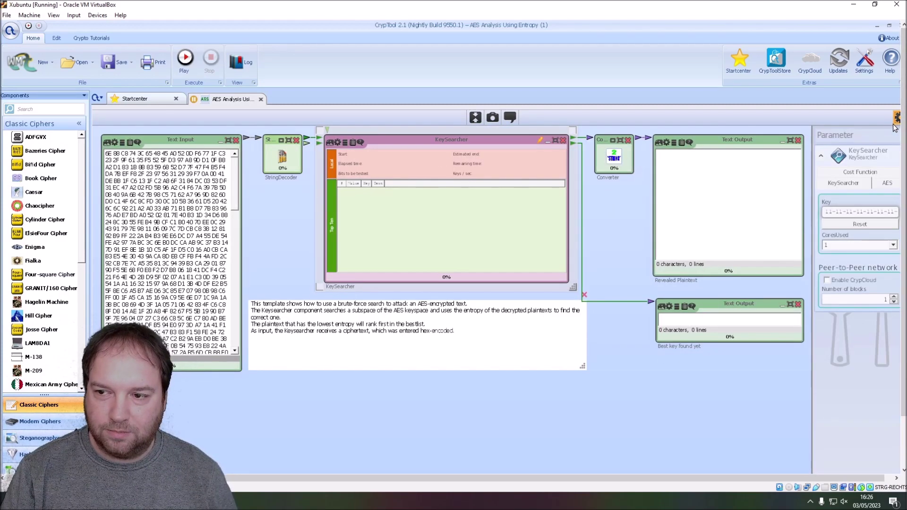
{"action": "left_click", "coordinate": [847, 246]}
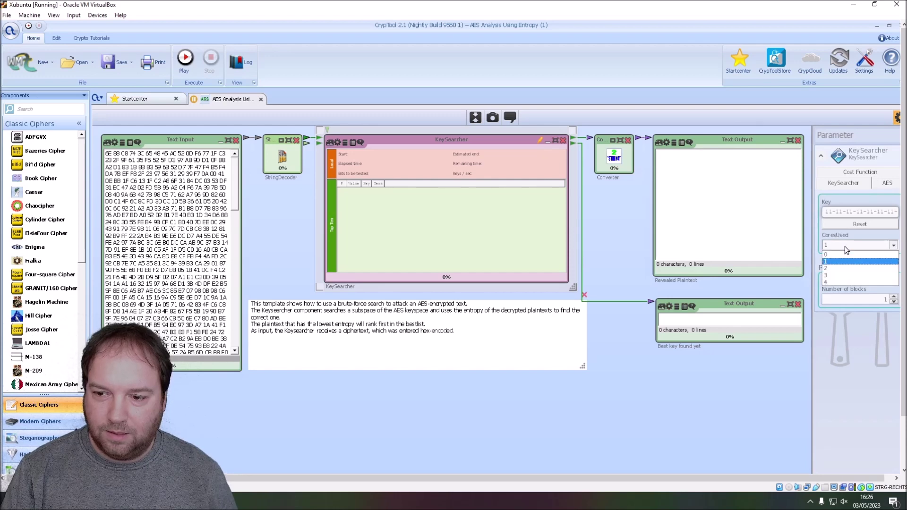
{"action": "left_click", "coordinate": [836, 282]}
{"action": "left_click", "coordinate": [402, 145]}
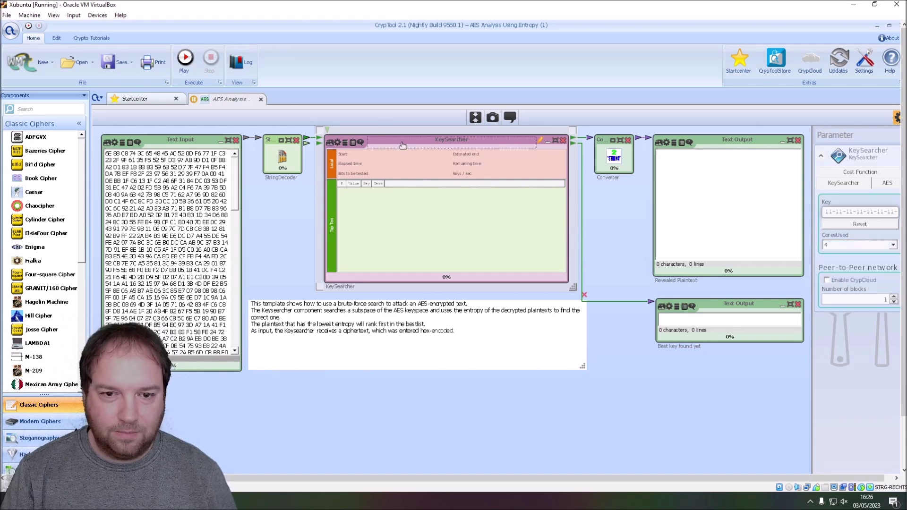
{"action": "double_click", "coordinate": [403, 145]}
Step: Run the AES key search and select the top key decrypting to 'Advanced Encryption Standard'
{"action": "left_click", "coordinate": [183, 64]}
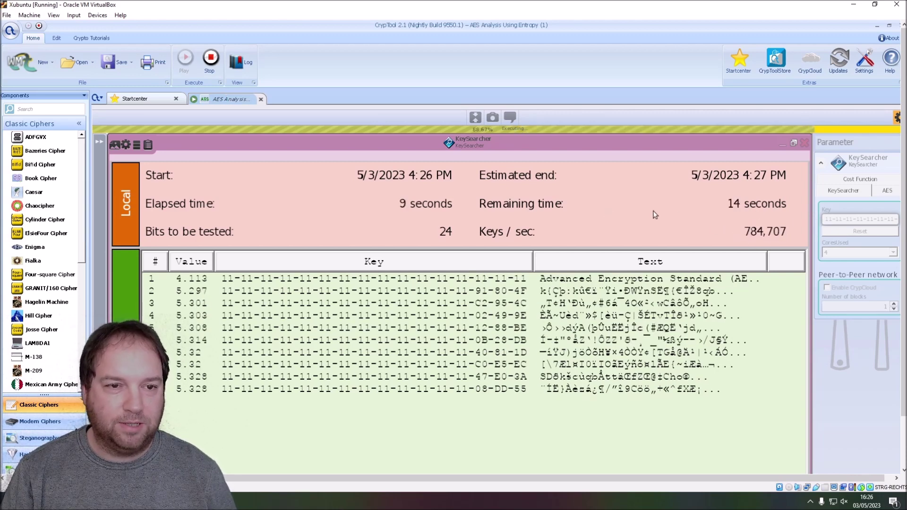
{"action": "left_click", "coordinate": [553, 279]}
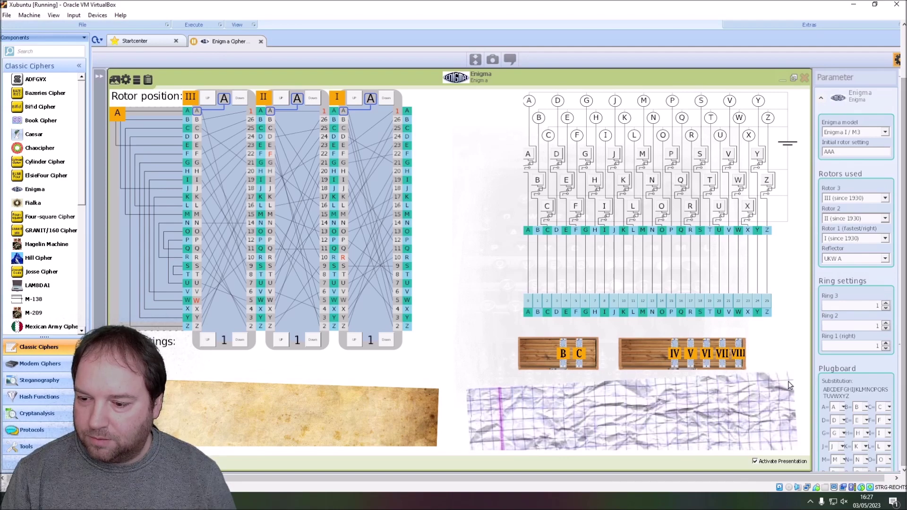
Step: Run the Enigma workflow, stop it with the rotors at AAD, and open the online help
{"action": "scroll", "coordinate": [900, 451], "scroll_direction": "down", "scroll_amount": 3}
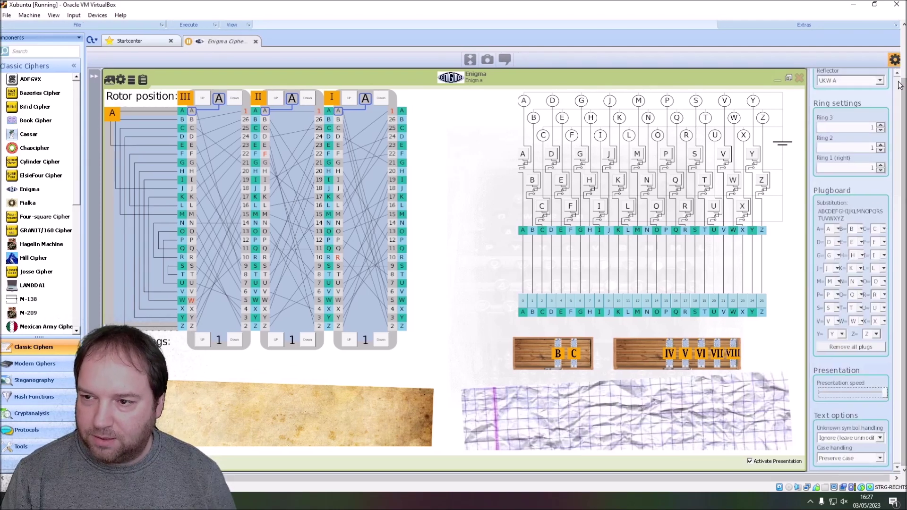
{"action": "scroll", "coordinate": [900, 85], "scroll_direction": "up", "scroll_amount": 5}
{"action": "scroll", "coordinate": [900, 85], "scroll_direction": "up", "scroll_amount": 3}
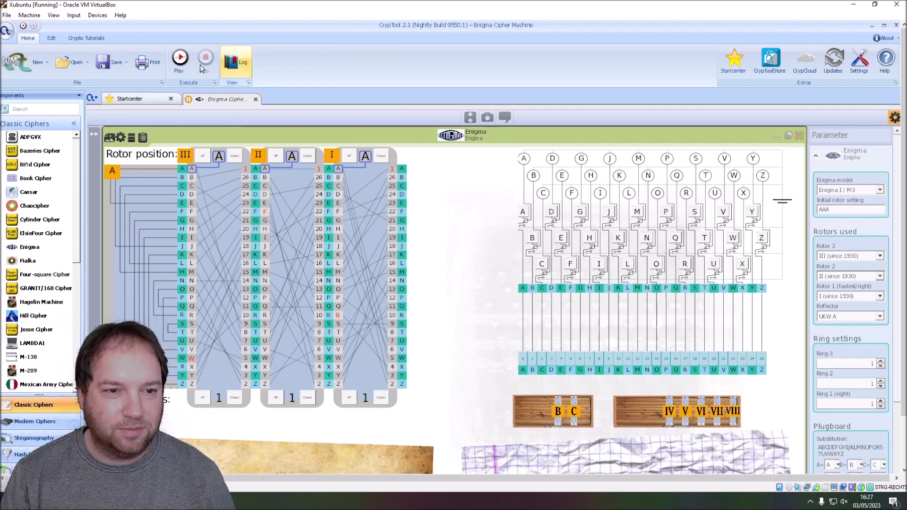
{"action": "left_click", "coordinate": [178, 61]}
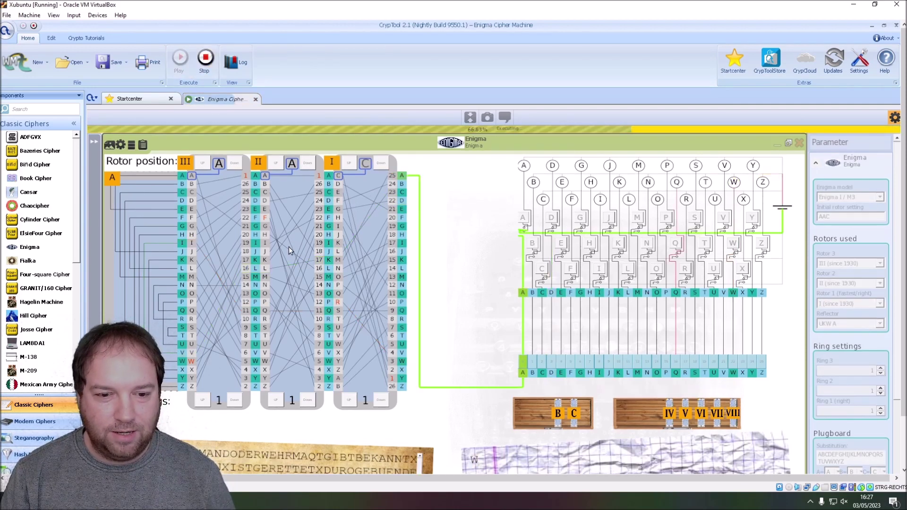
{"action": "left_click", "coordinate": [205, 59]}
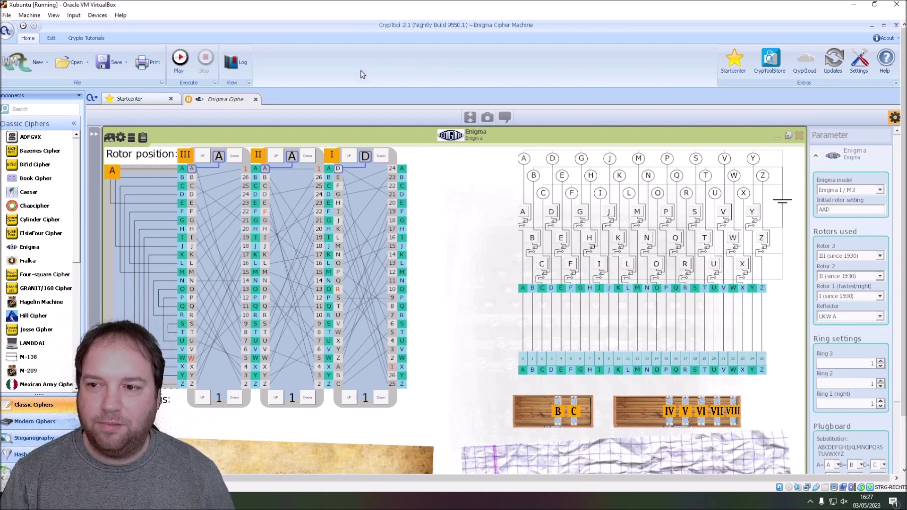
{"action": "left_click", "coordinate": [887, 61]}
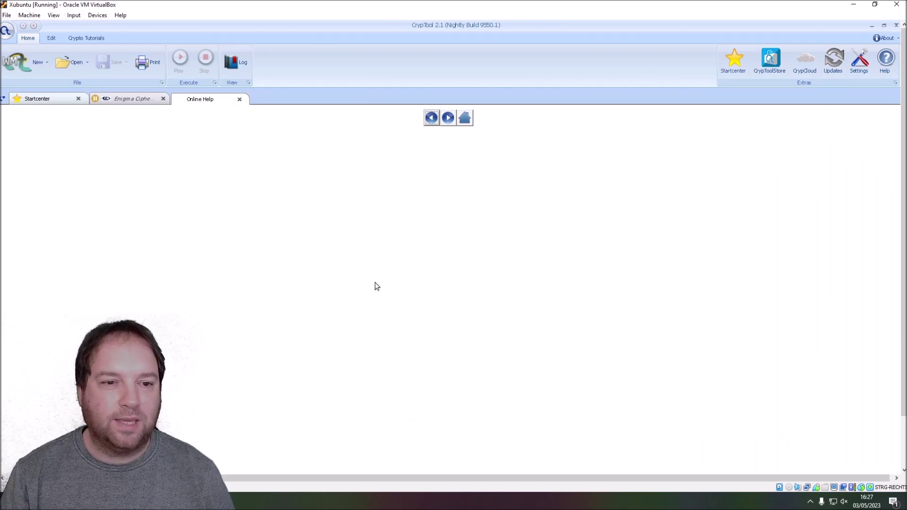
Step: Close the Online Help and Enigma tabs, discarding the Enigma changes
{"action": "left_click", "coordinate": [239, 99]}
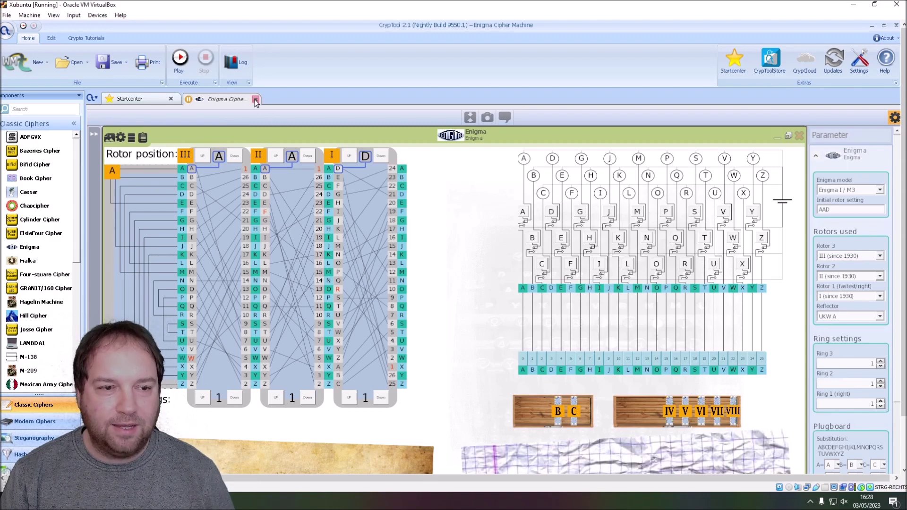
{"action": "left_click", "coordinate": [256, 99]}
{"action": "left_click", "coordinate": [449, 291]}
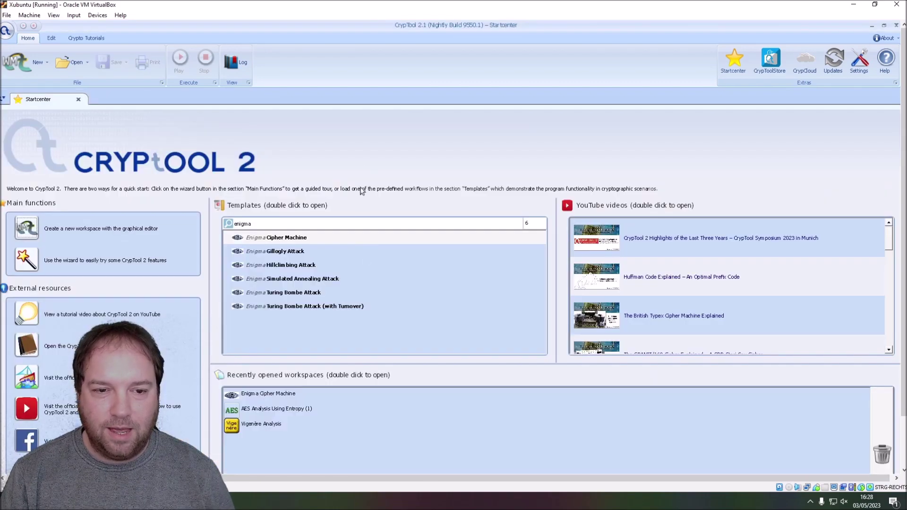
Step: Delete the 'enigma' text from the Templates search box
{"action": "double_click", "coordinate": [275, 223]}
{"action": "key", "text": "BackSpace"}
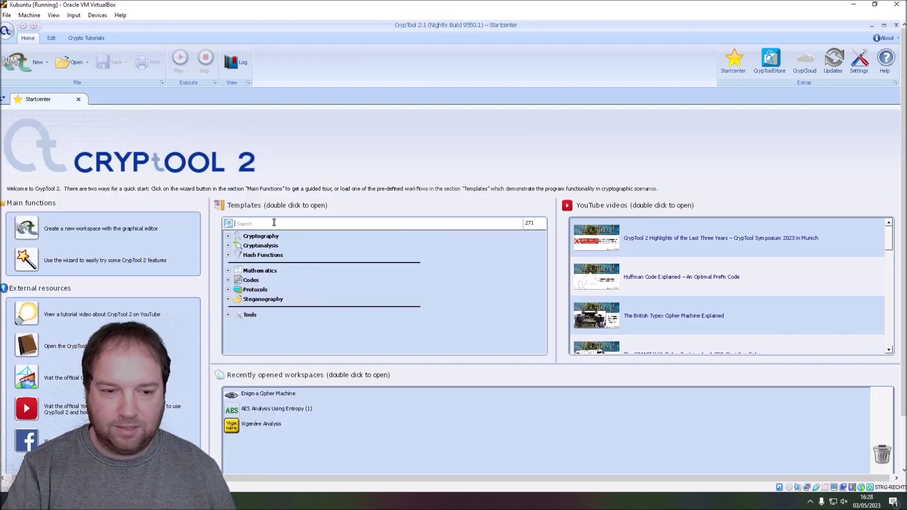